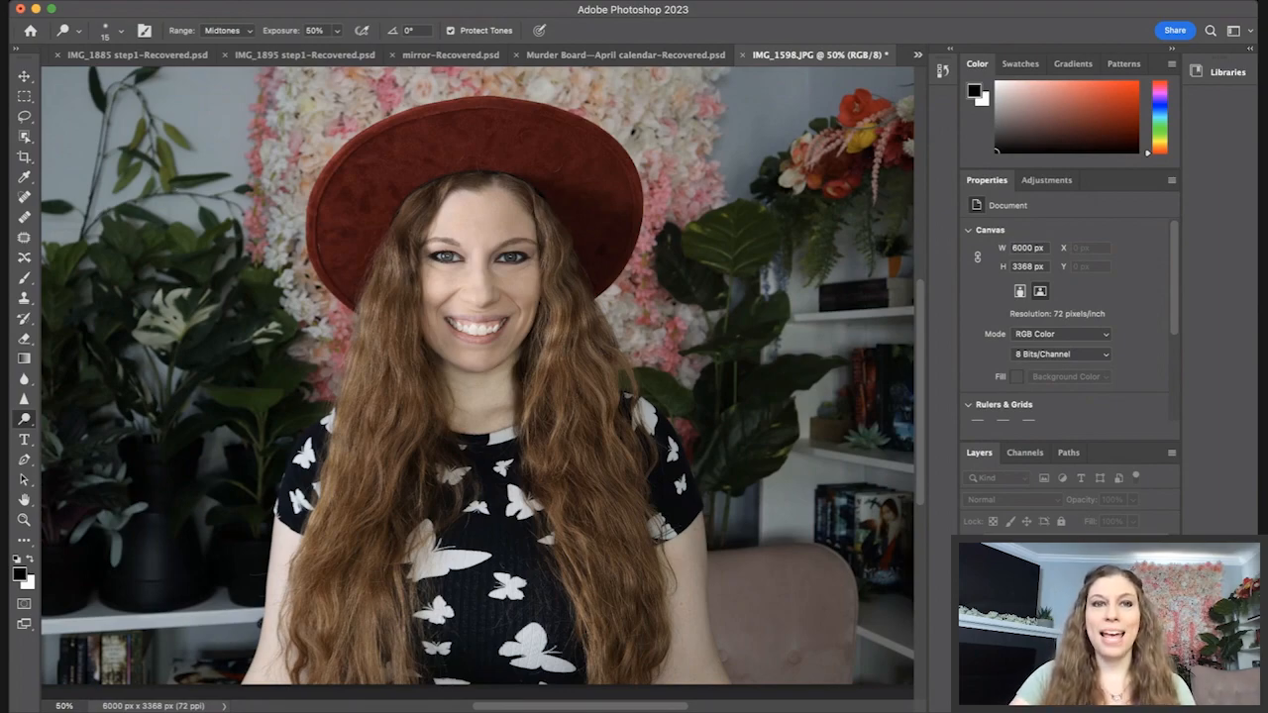
Step: Duplicate the hair bright layer
left_click(610, 117)
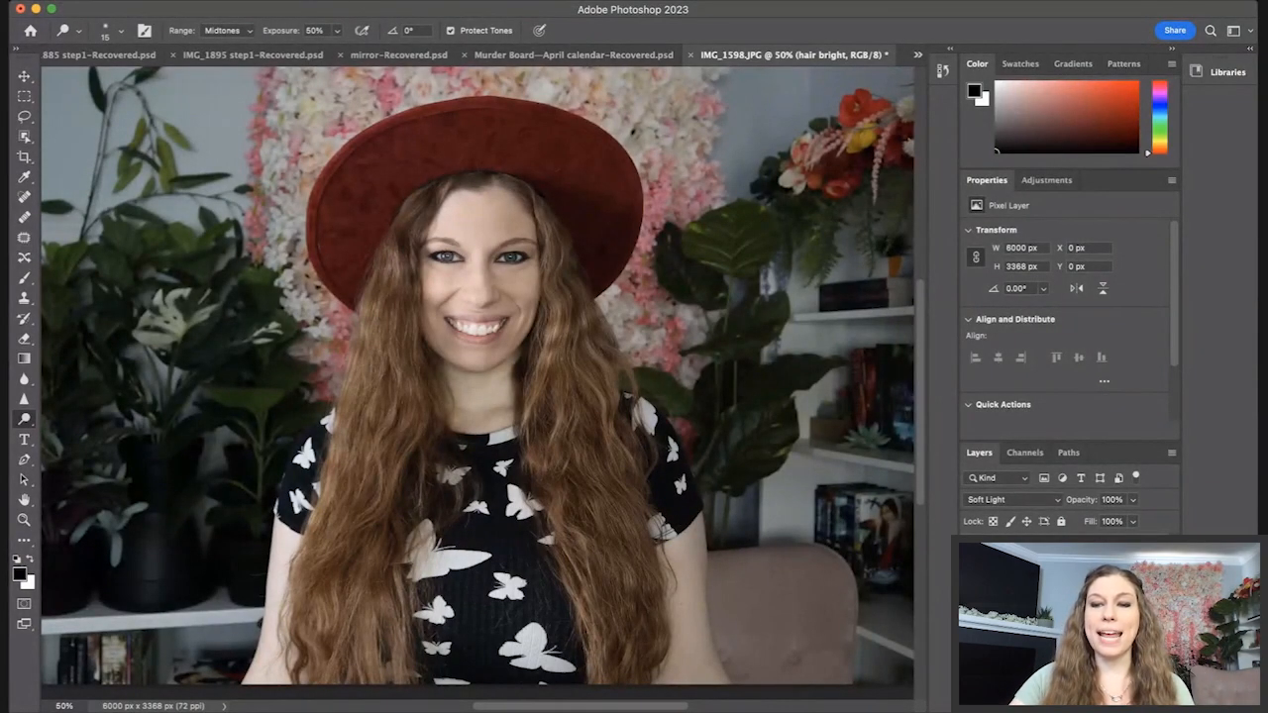
key("super+j")
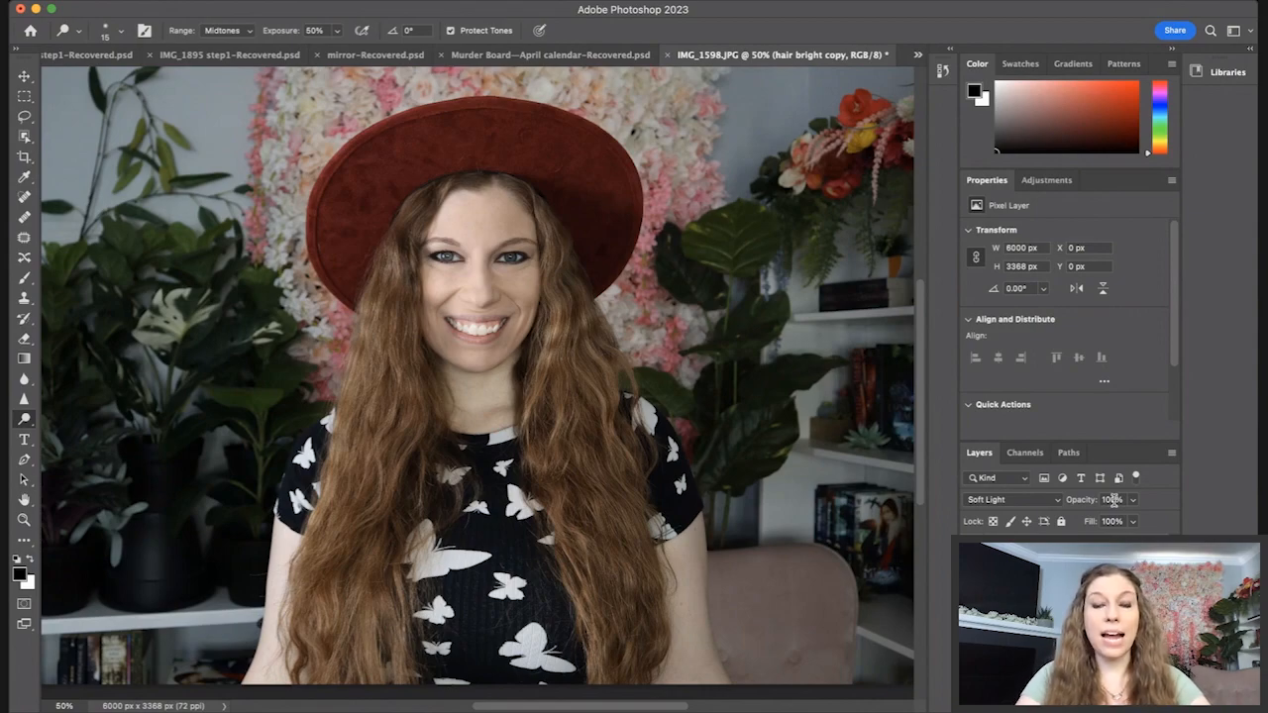
Step: Select the hair bright layer as the active layer
left_click(1050, 604)
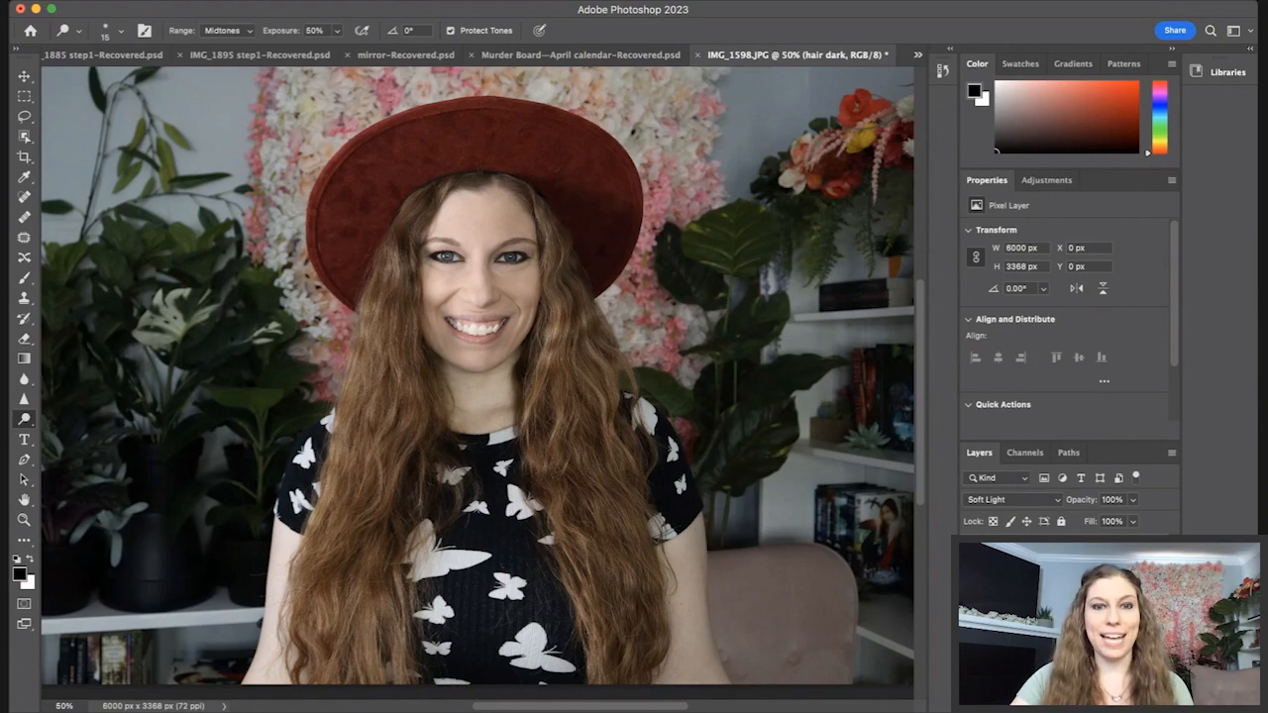
left_click(1050, 594)
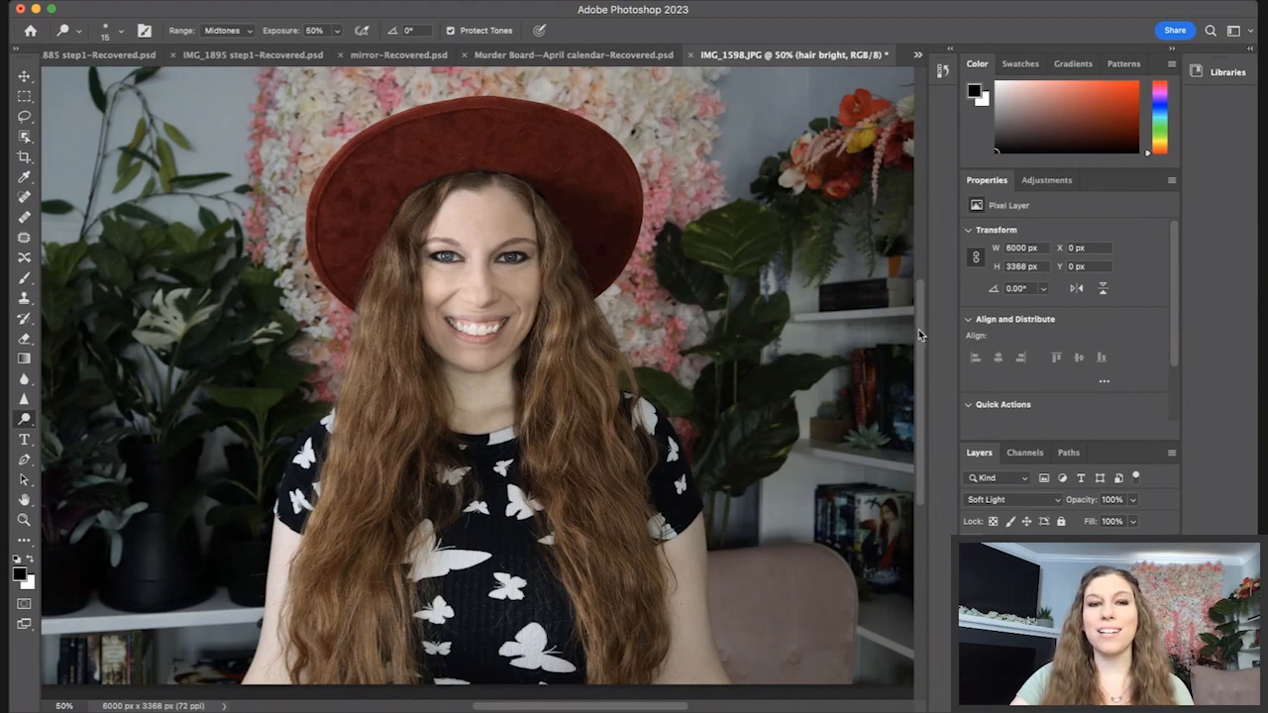
left_click_drag(919, 329, 919, 339)
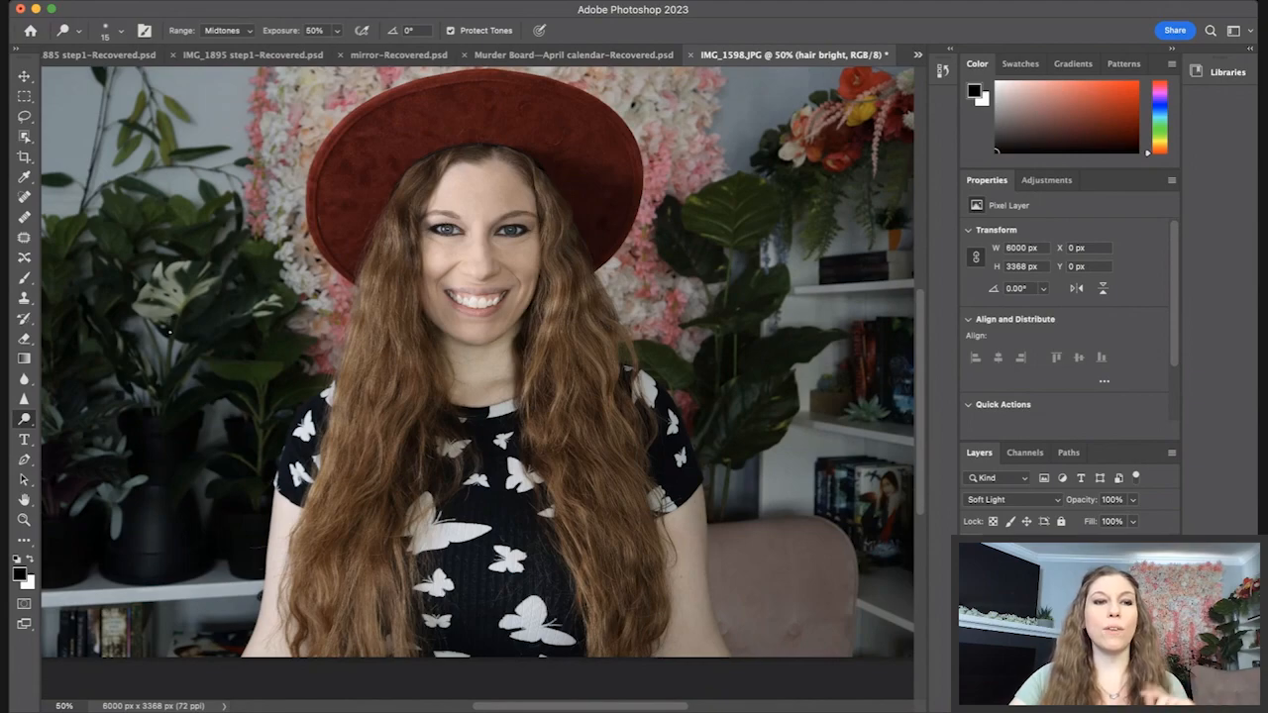
Step: Resize the Dodge brush up to 160 and back down to 15
key("bracketright")
key("bracketright")
key("bracketright")
key("bracketright")
key("bracketright")
key("bracketright")
key("bracketright")
key("bracketright")
key("bracketright")
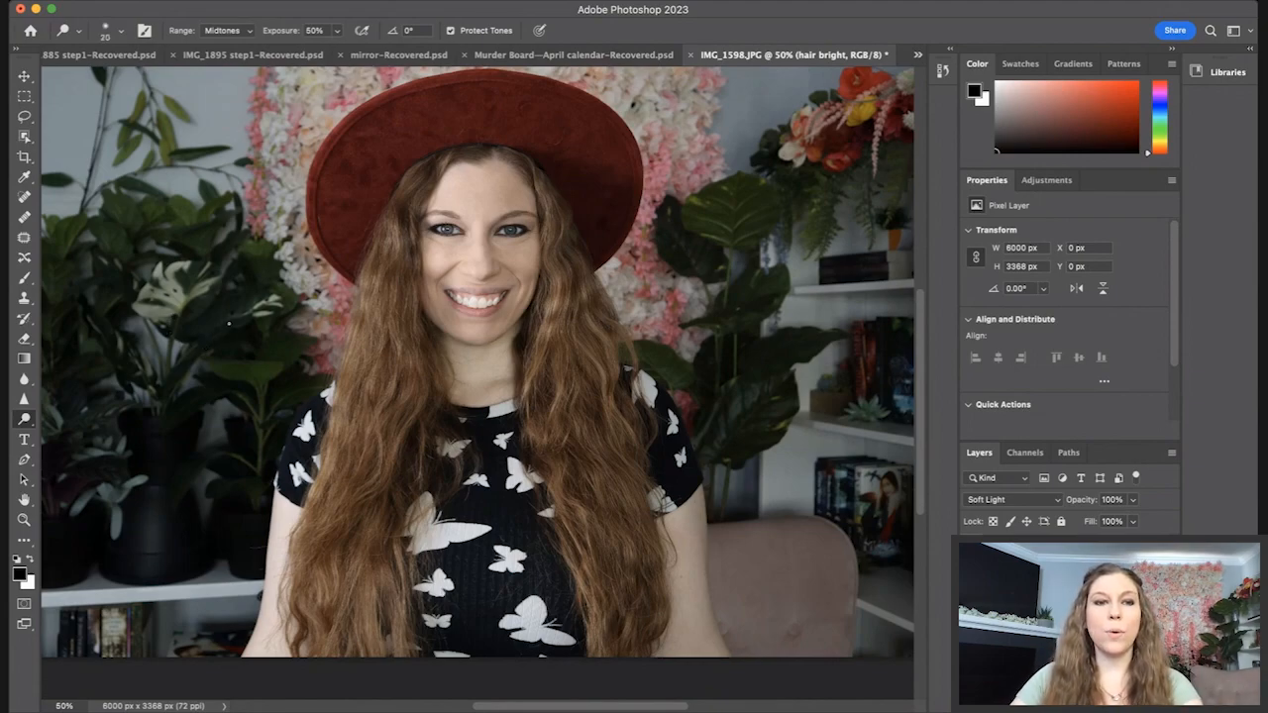
key("bracketright")
key("bracketright")
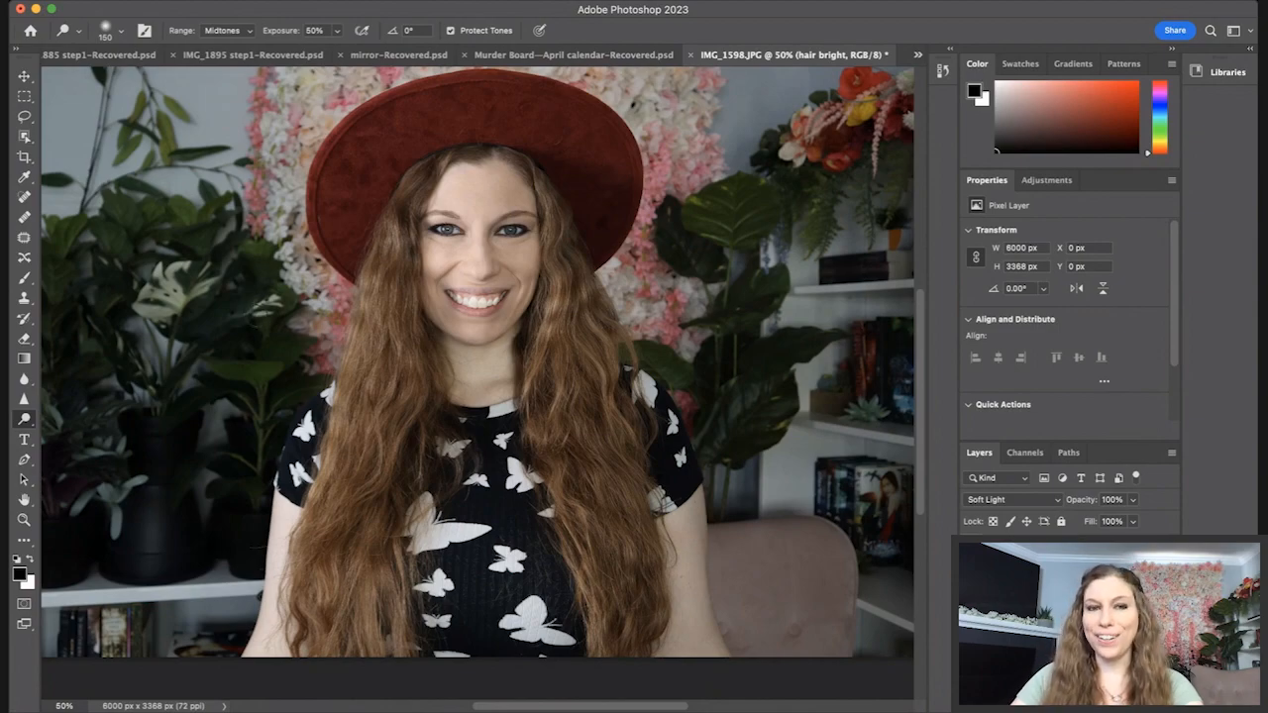
key("bracketleft")
key("bracketleft")
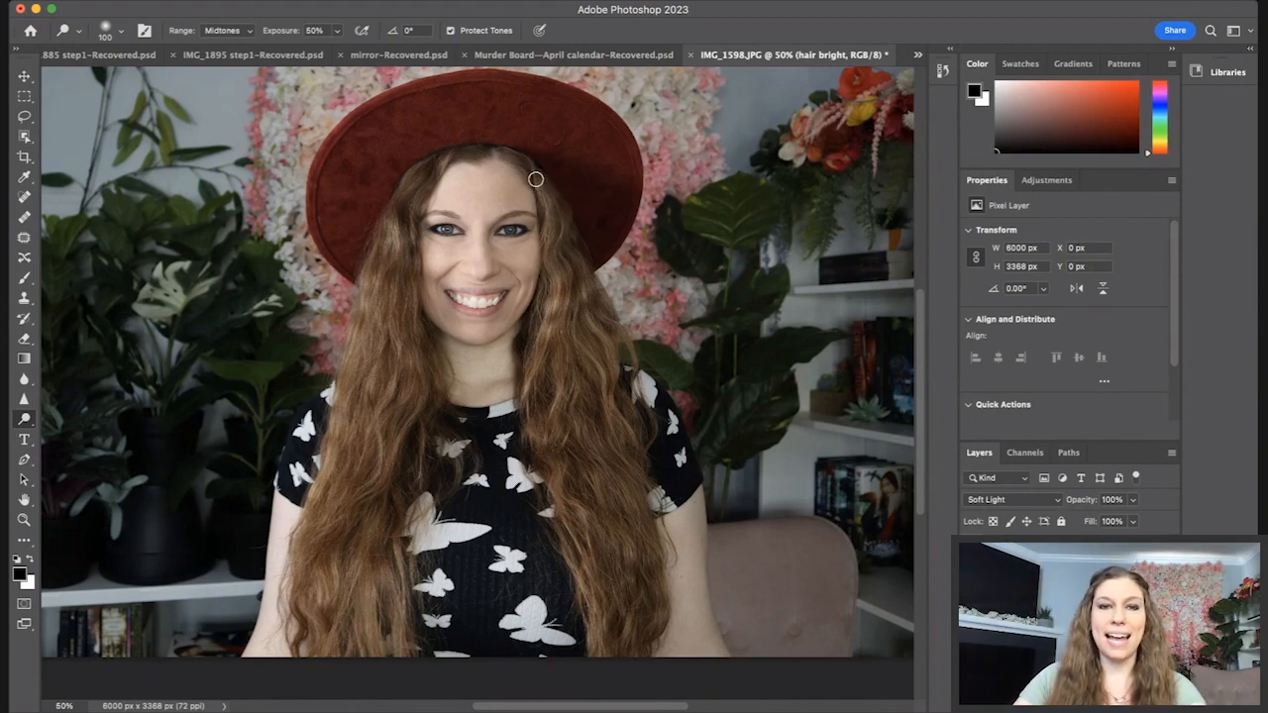
key("bracketleft")
key("bracketleft")
key("bracketleft")
key("bracketleft")
key("bracketleft")
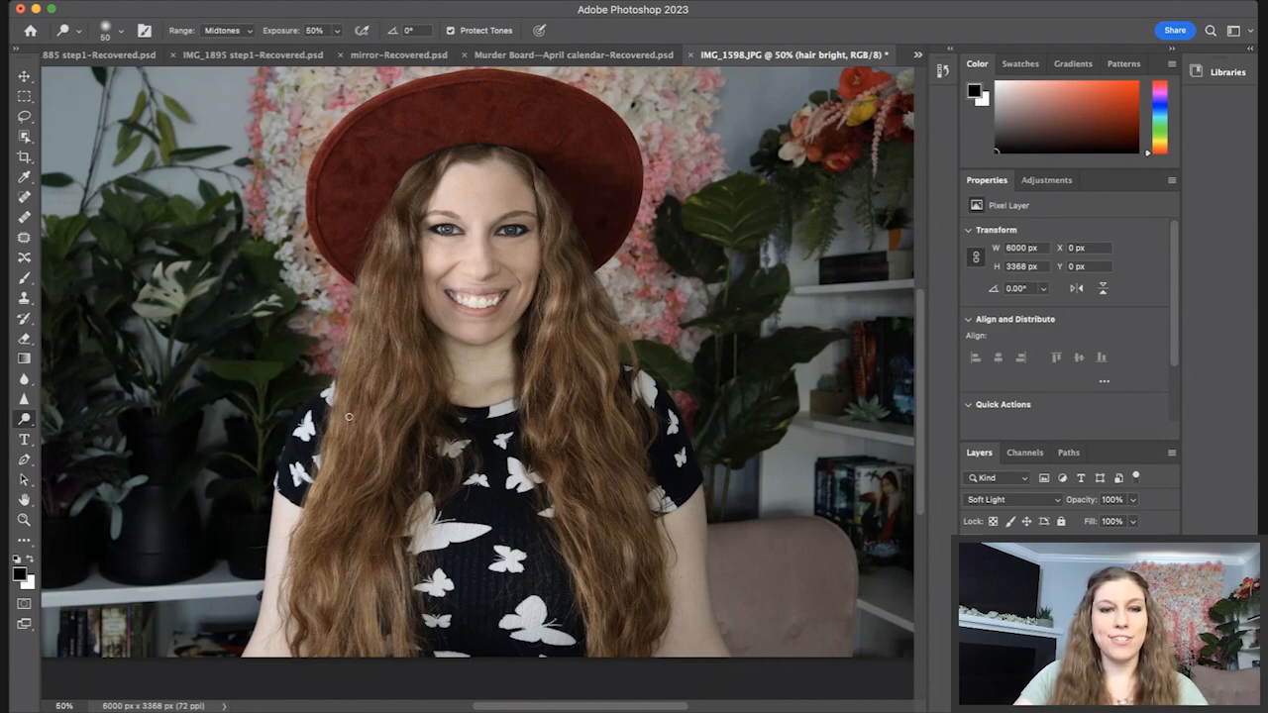
key("bracketleft")
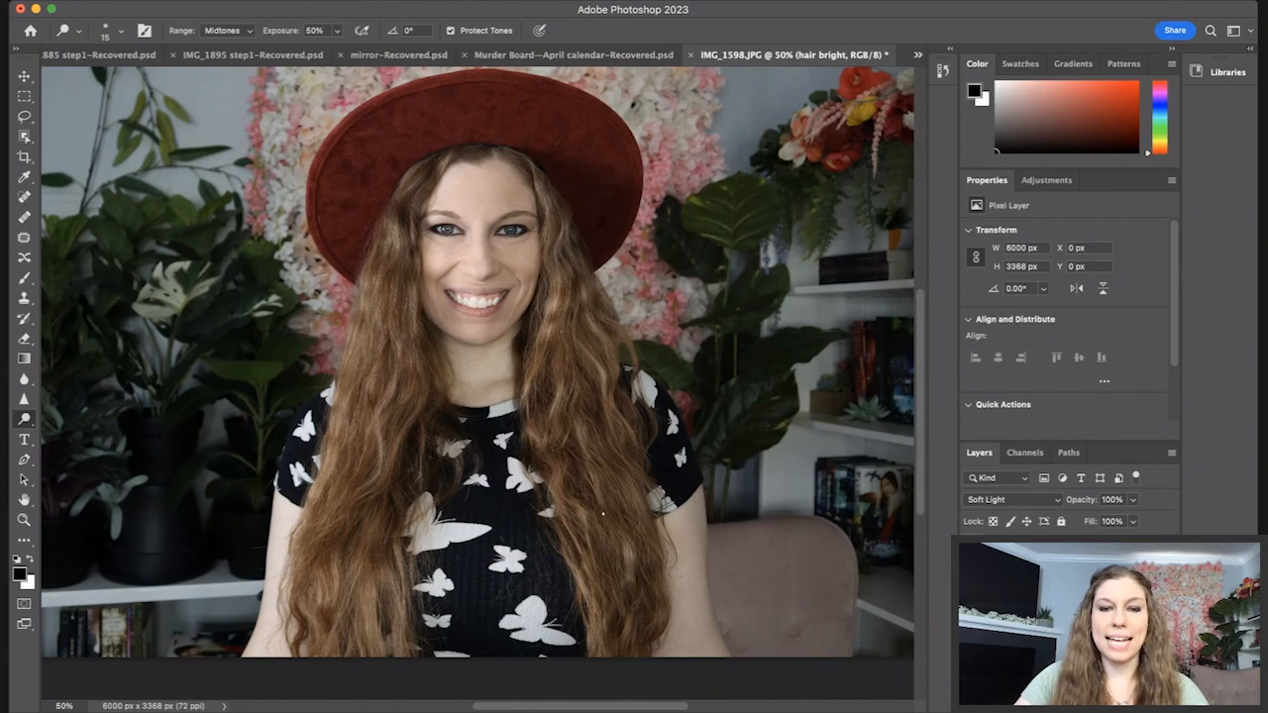
Step: Select the hair dark layer, switch to the Burn tool and enlarge its brush to 125
scroll(649, 625, "down", 1)
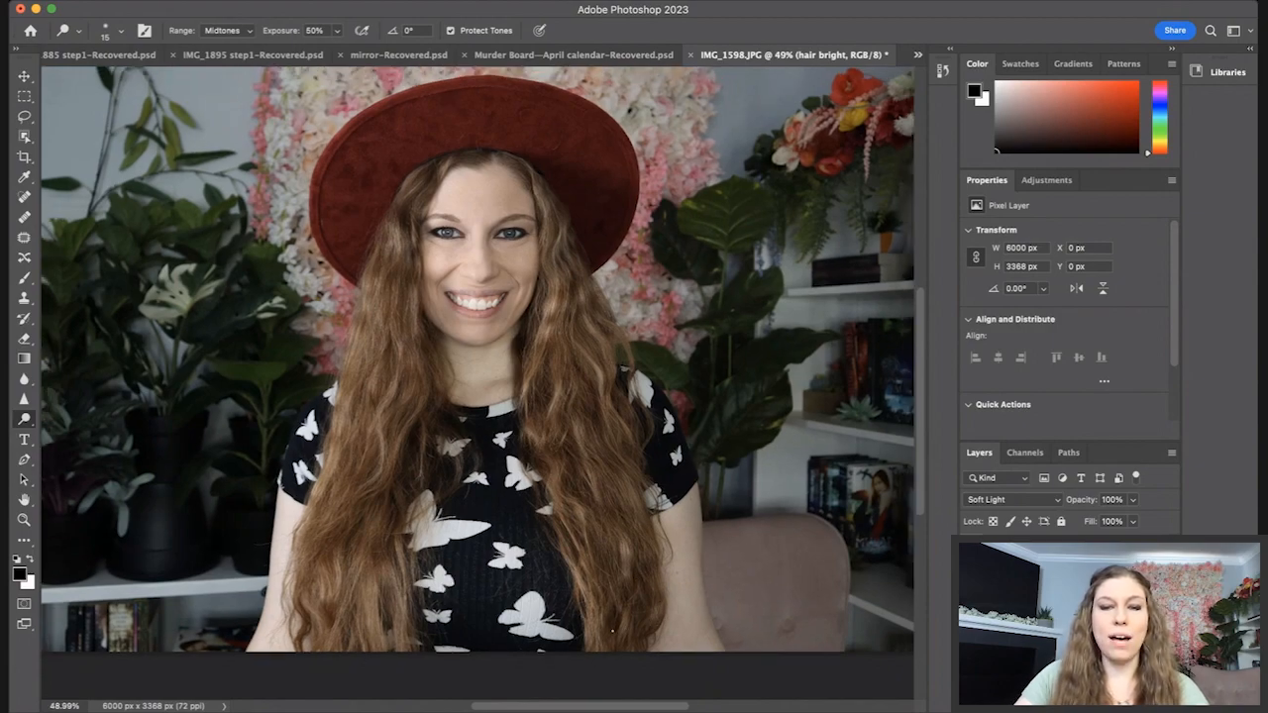
left_click(1050, 619)
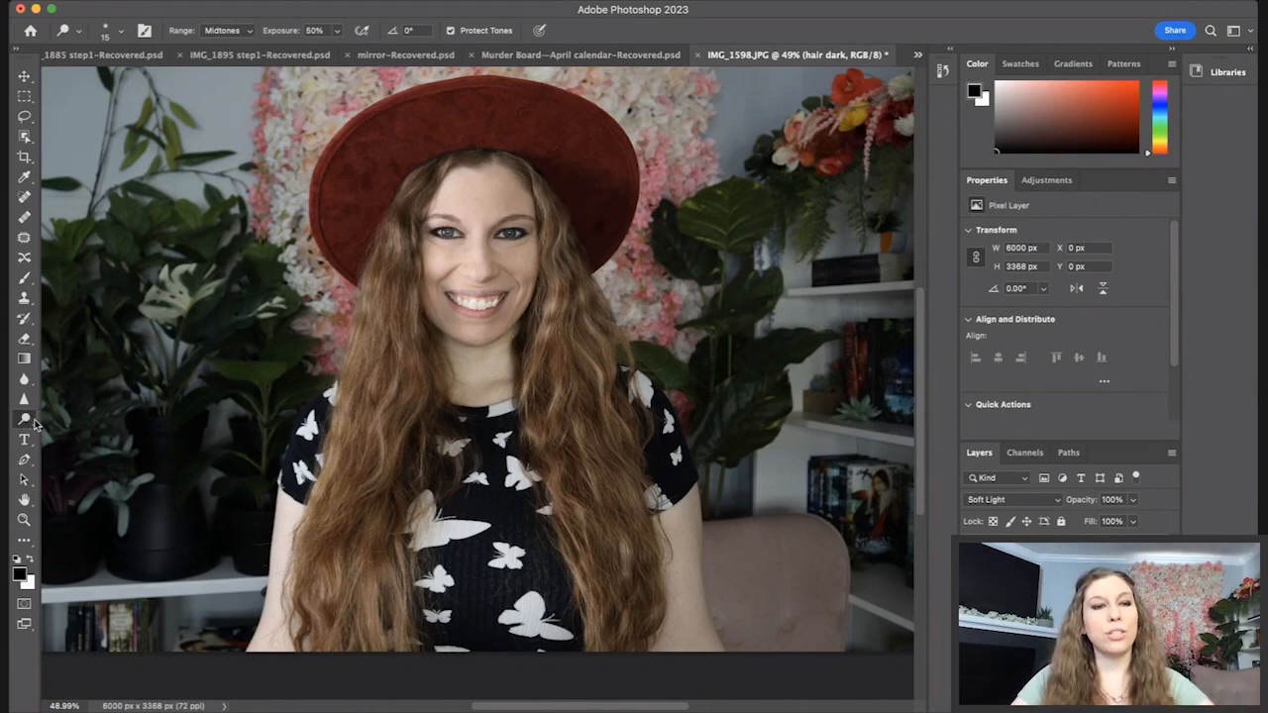
left_click(77, 432)
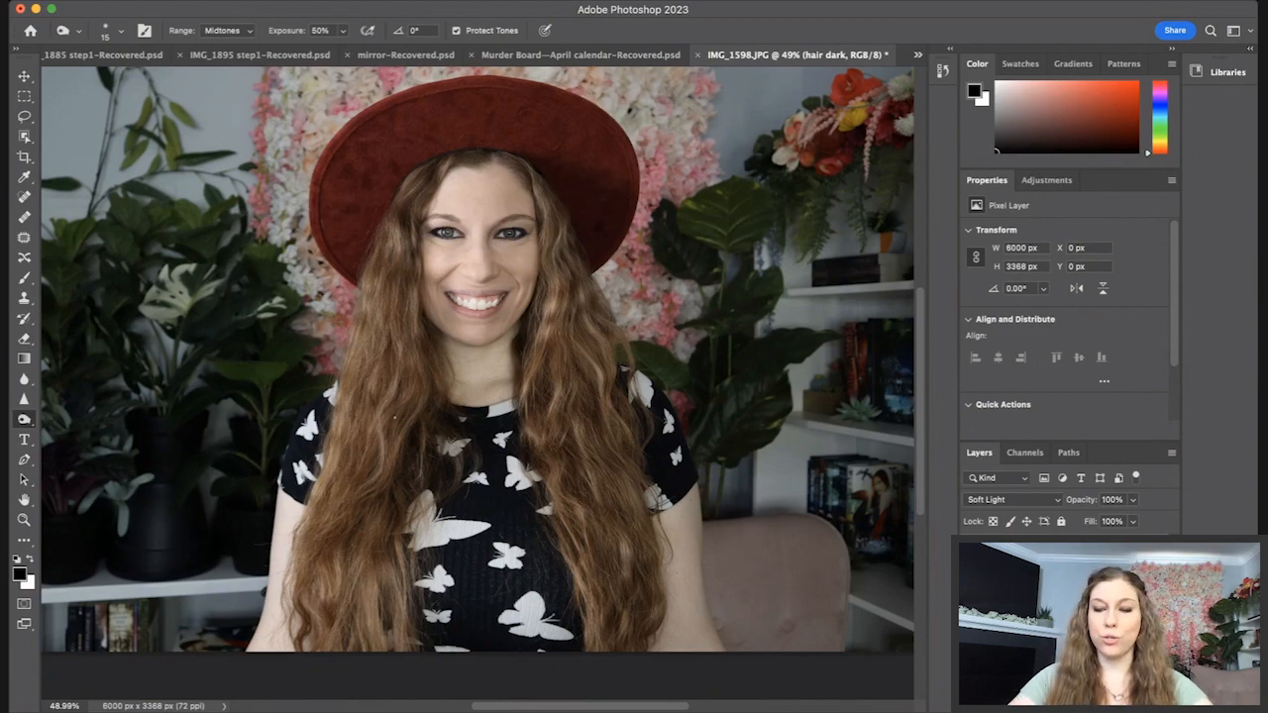
key("bracketright")
key("bracketright")
key("bracketright")
key("bracketright")
key("bracketright")
key("bracketright")
key("bracketright")
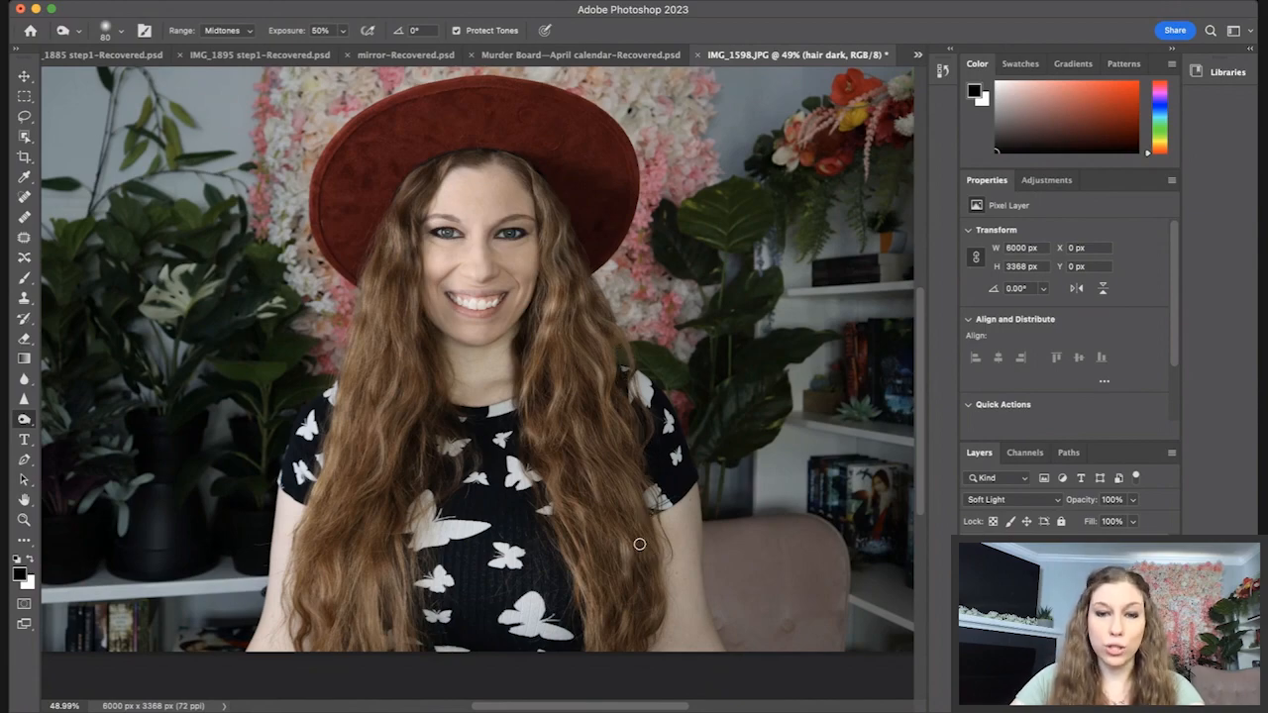
key("bracketright")
key("bracketright")
key("bracketright")
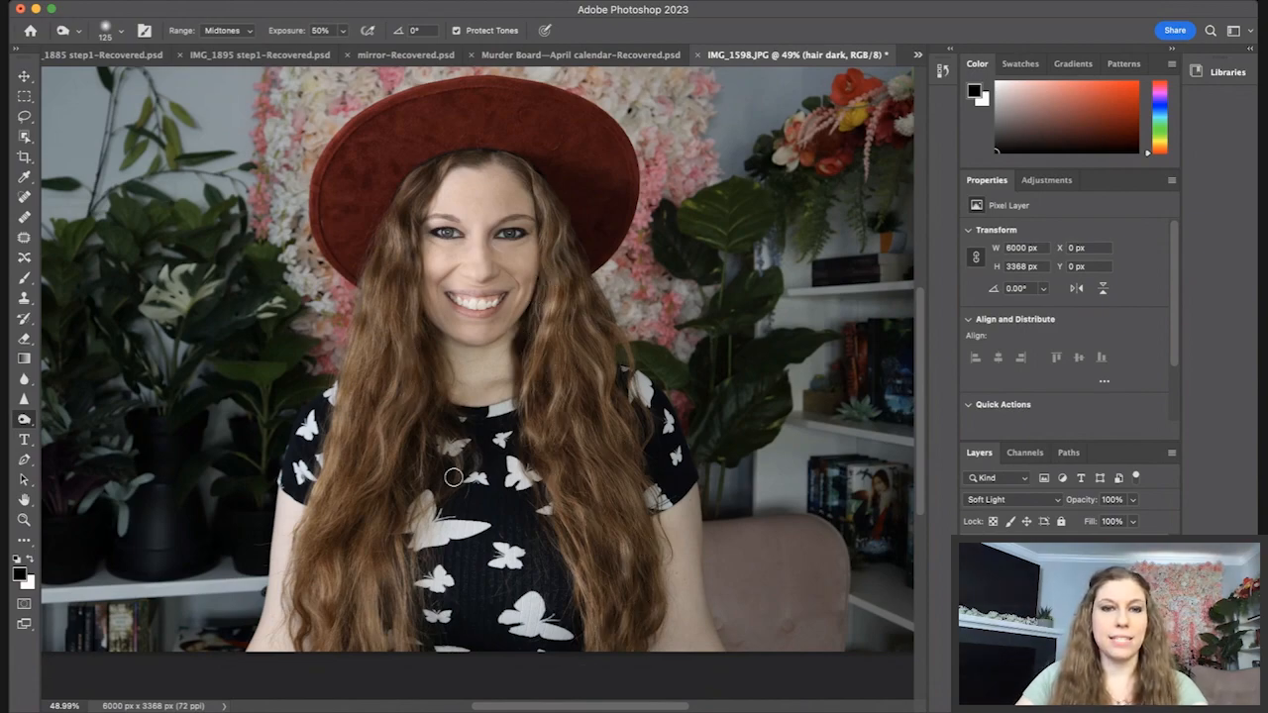
Step: Group the hair bright and hair dark layers into a new group and toggle its visibility to compare before and after
left_click(1041, 574, "shift")
key("ctrl+g")
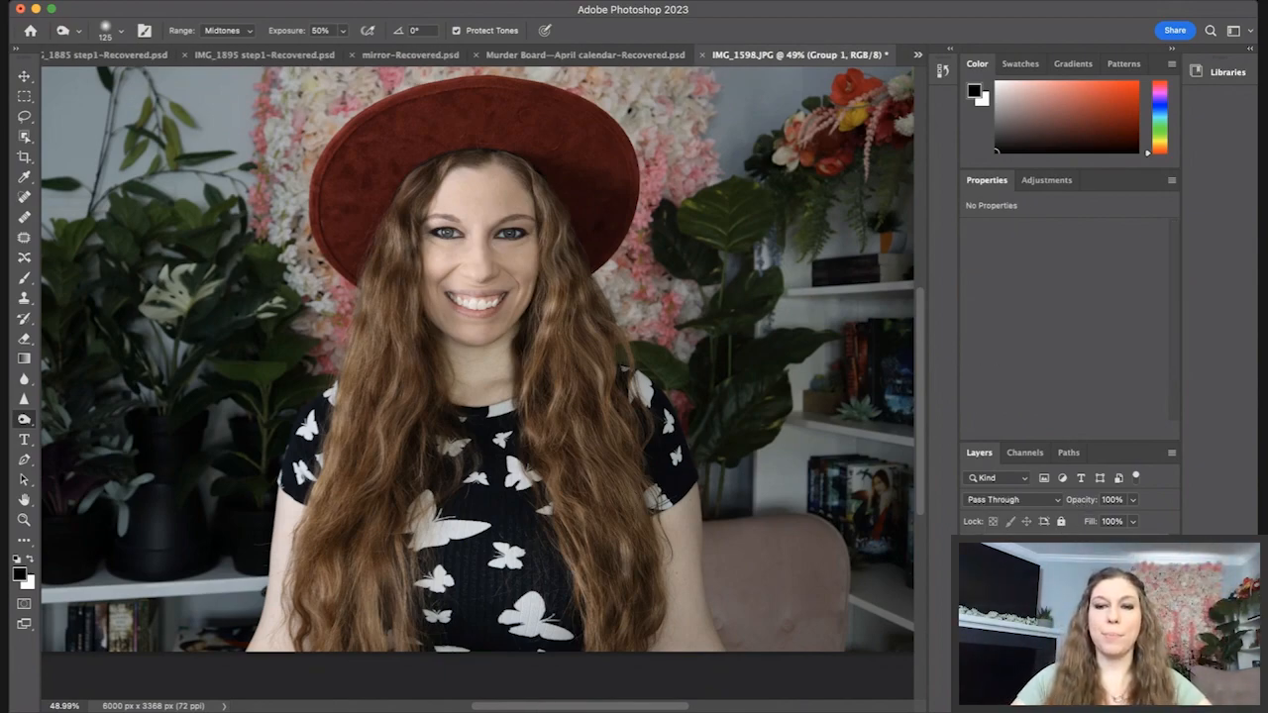
left_click(971, 555)
left_click(972, 554)
left_click(972, 555)
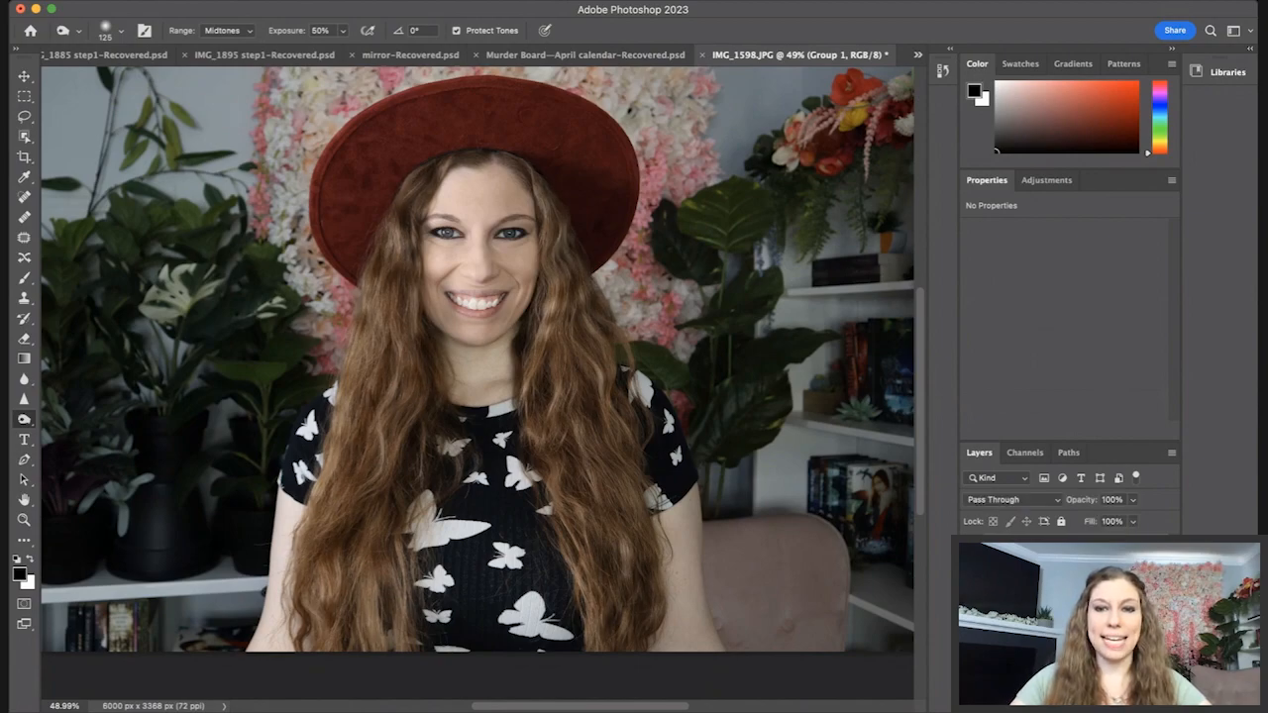
left_click(972, 554)
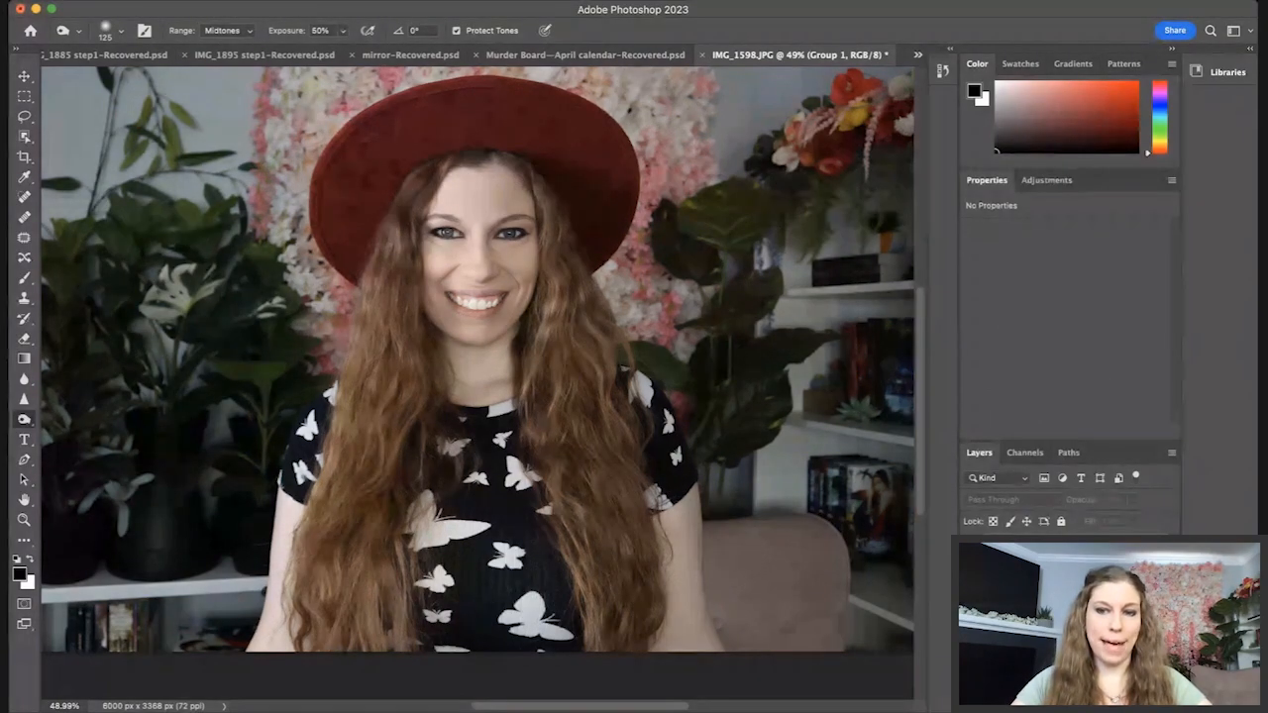
left_click(971, 555)
left_click(972, 555)
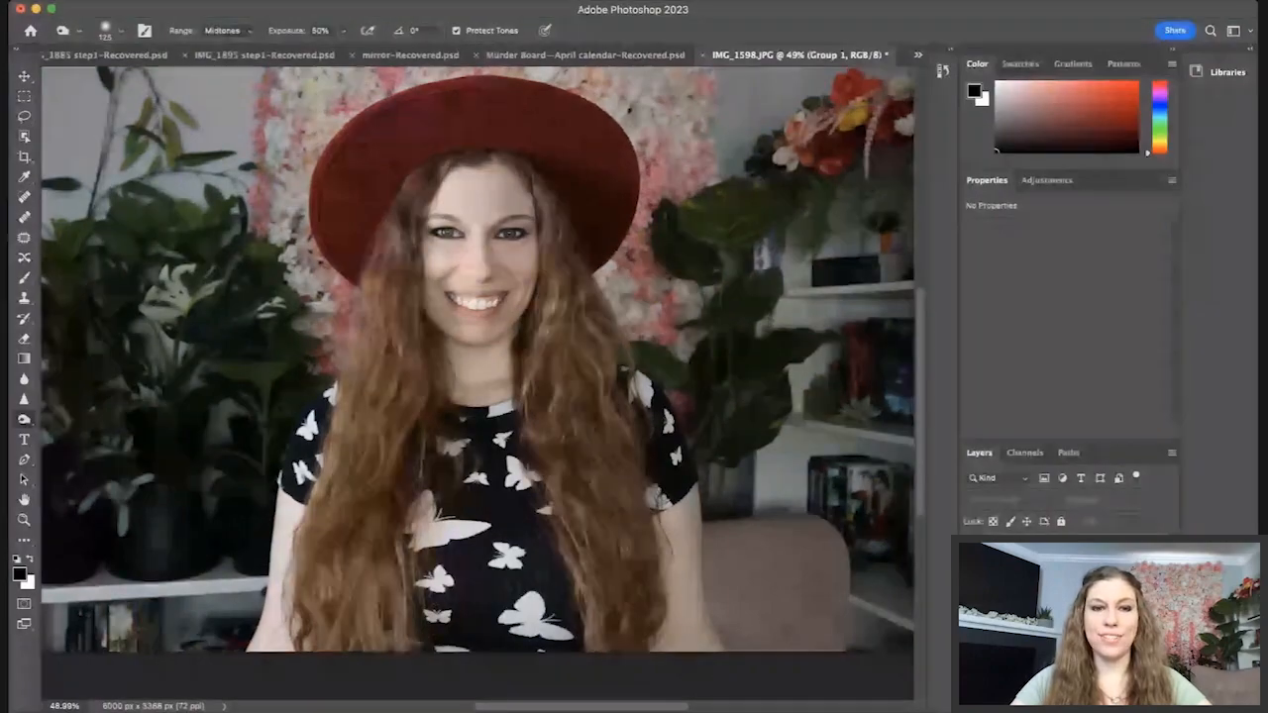
left_click(972, 554)
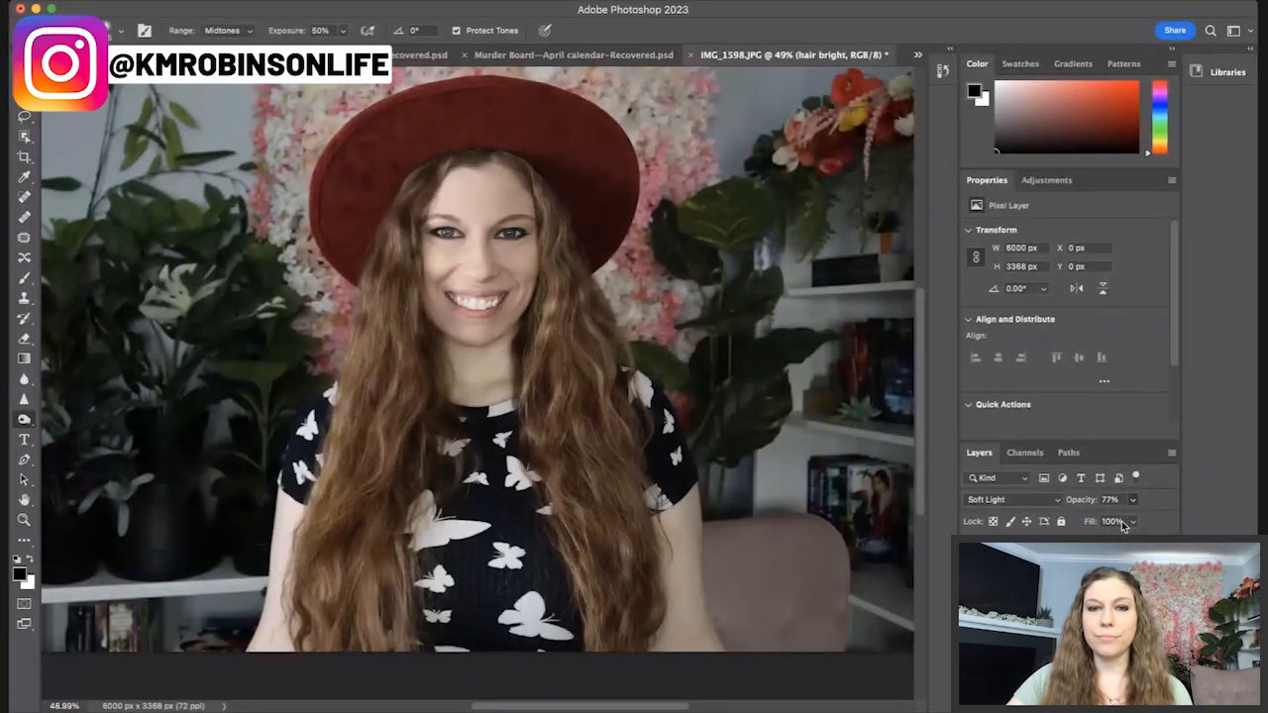
Step: Select the hair bright layer and toggle its visibility to compare the brightening effect
mouse_move(1122, 523)
left_mouse_down()
mouse_move(1137, 523)
mouse_move(1102, 524)
mouse_move(1133, 513)
left_mouse_up()
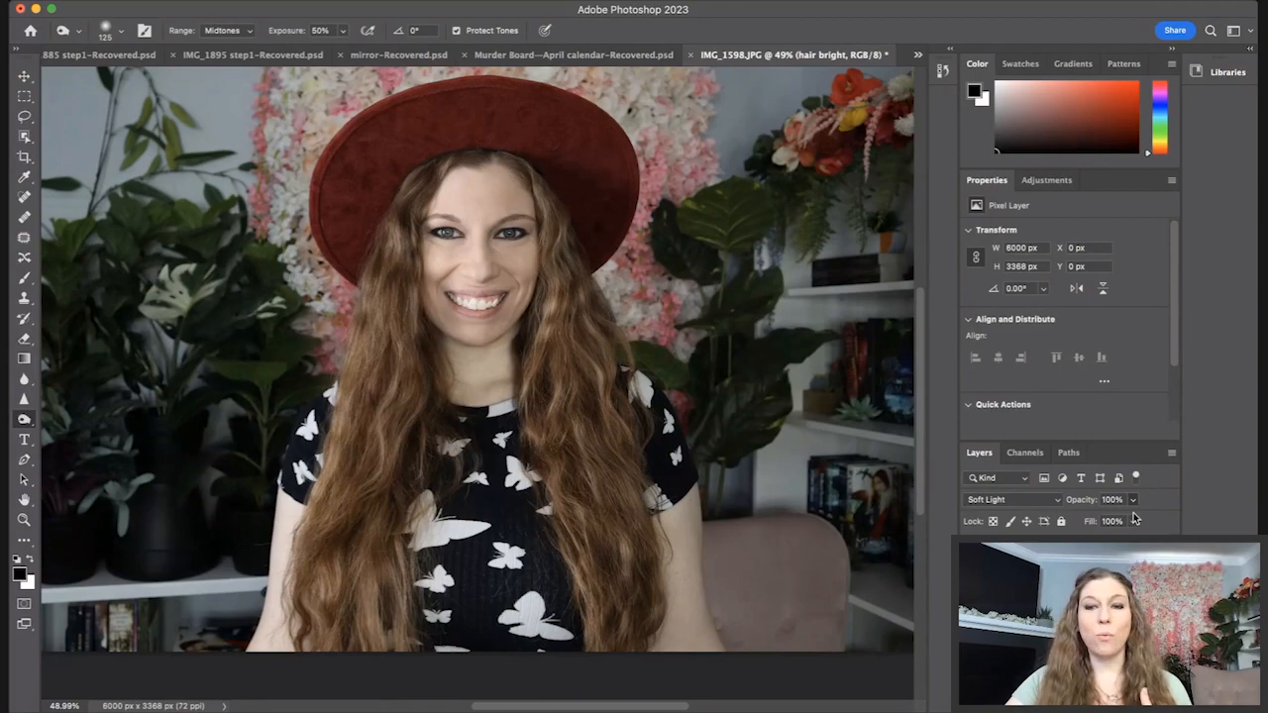
left_click(972, 550)
left_click(972, 550)
left_click(972, 551)
left_click(972, 550)
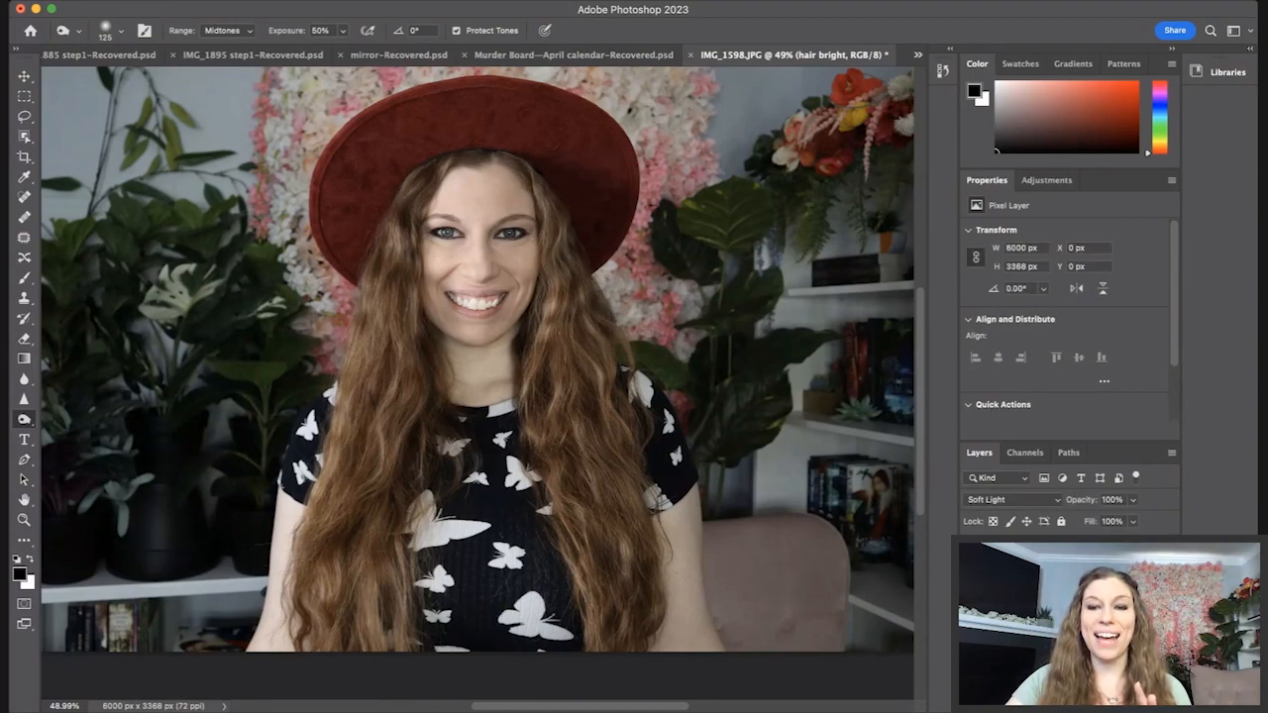
left_click(971, 551)
left_click(972, 550)
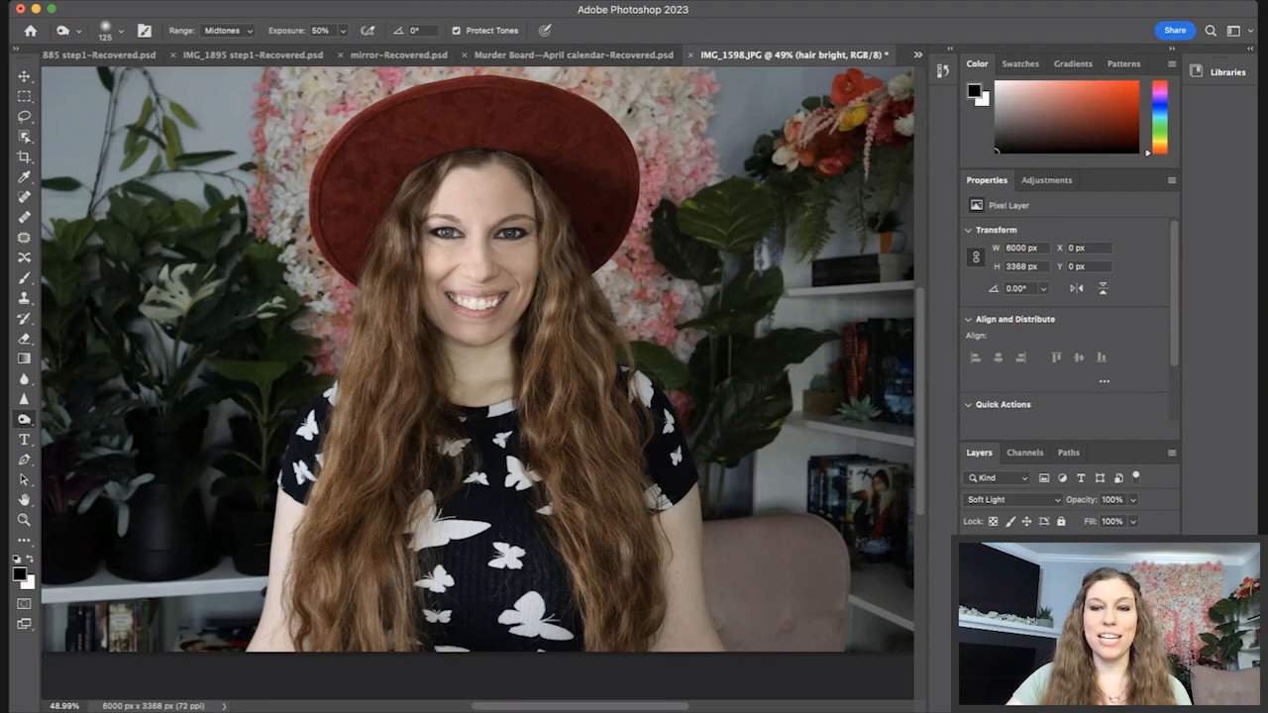
left_click(972, 551)
left_click(972, 551)
left_click(971, 551)
left_click(972, 551)
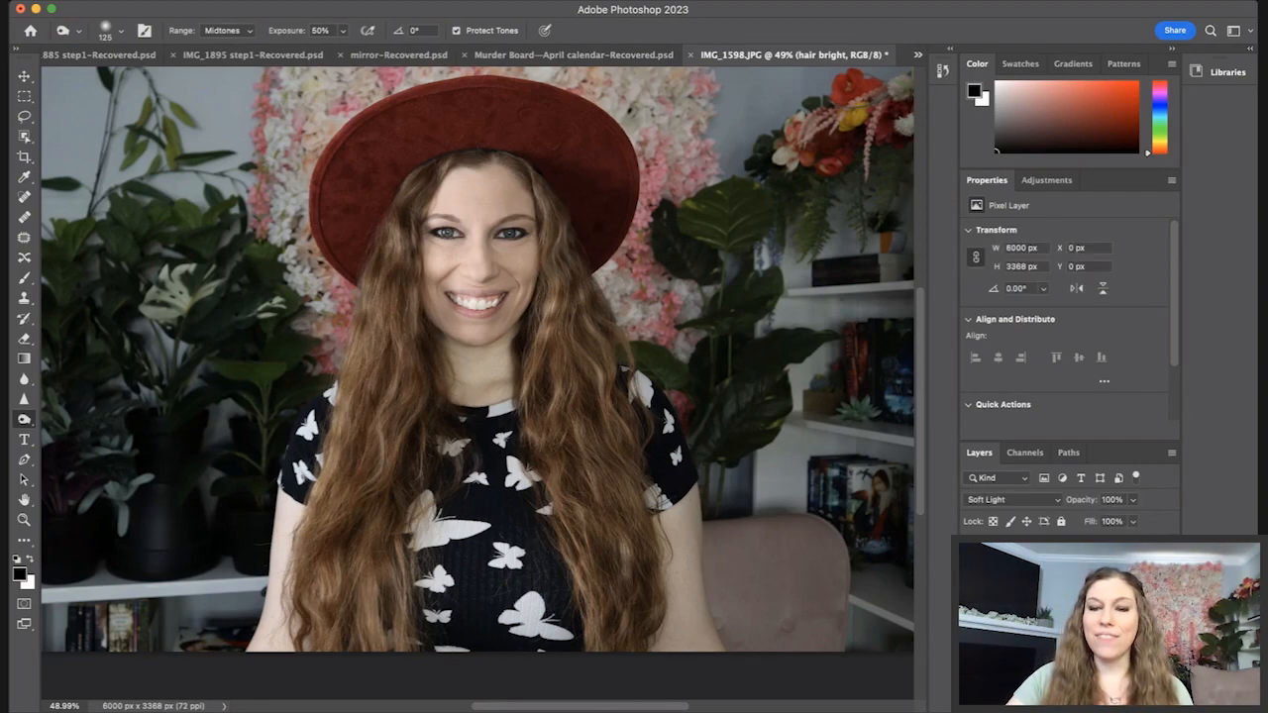
Step: Add a layer mask to the hair bright layer and set up a black Brush at 28% opacity
left_click(1053, 704)
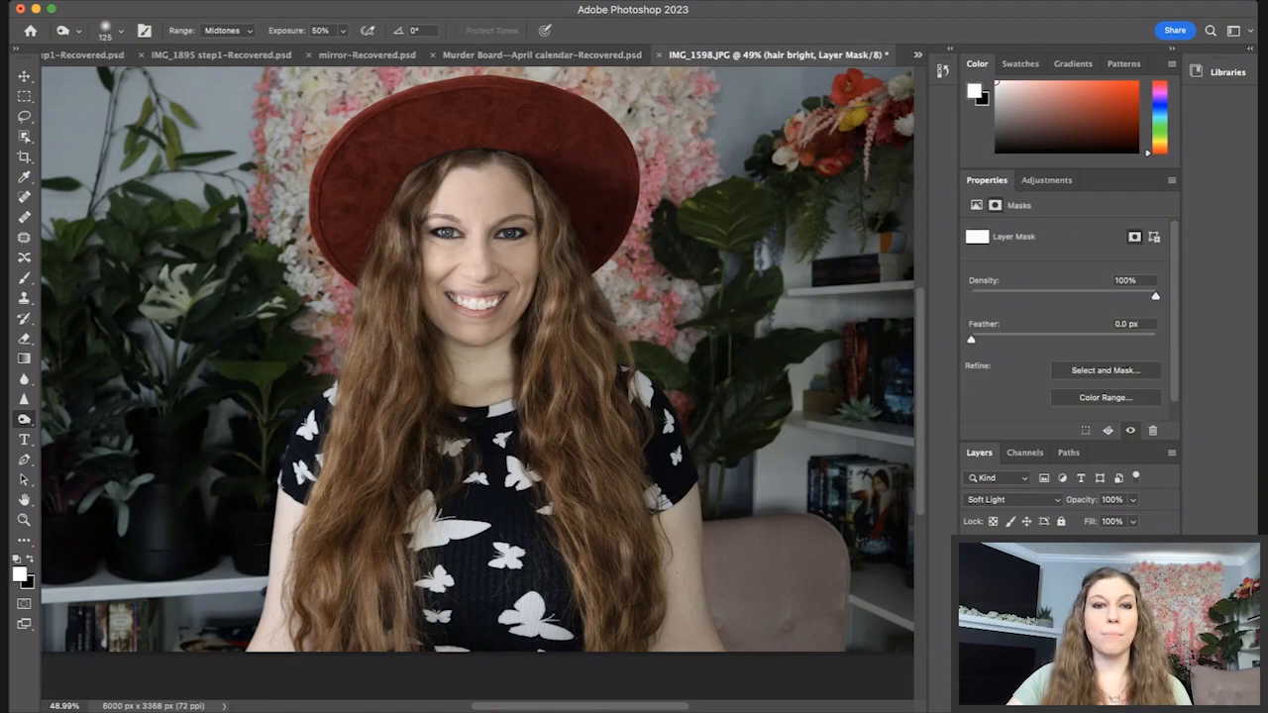
left_click(25, 278)
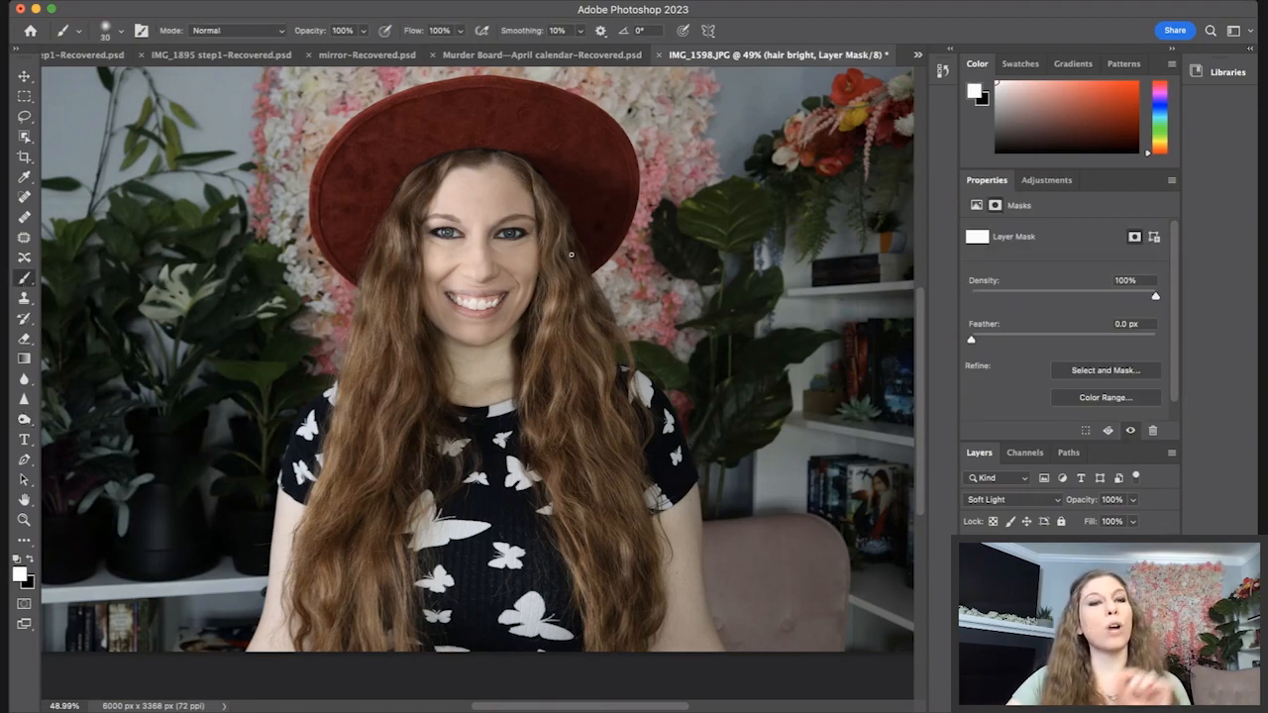
type("2")
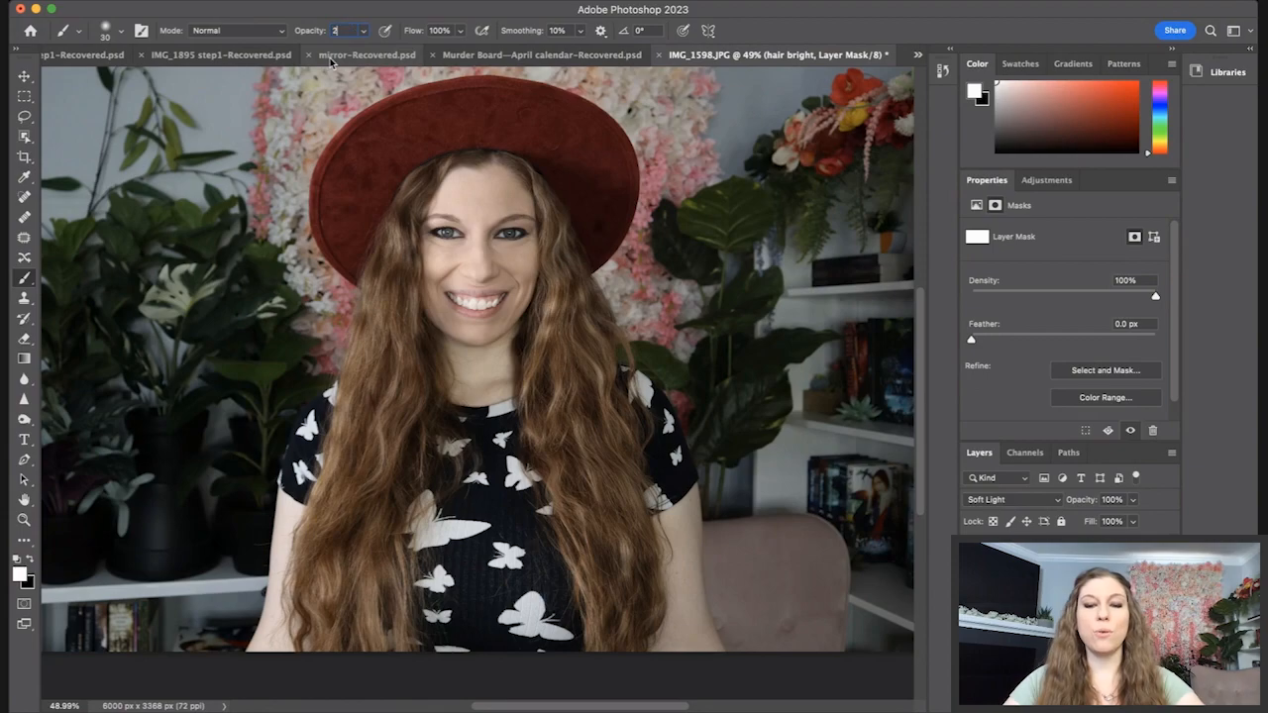
type("8")
key("Return")
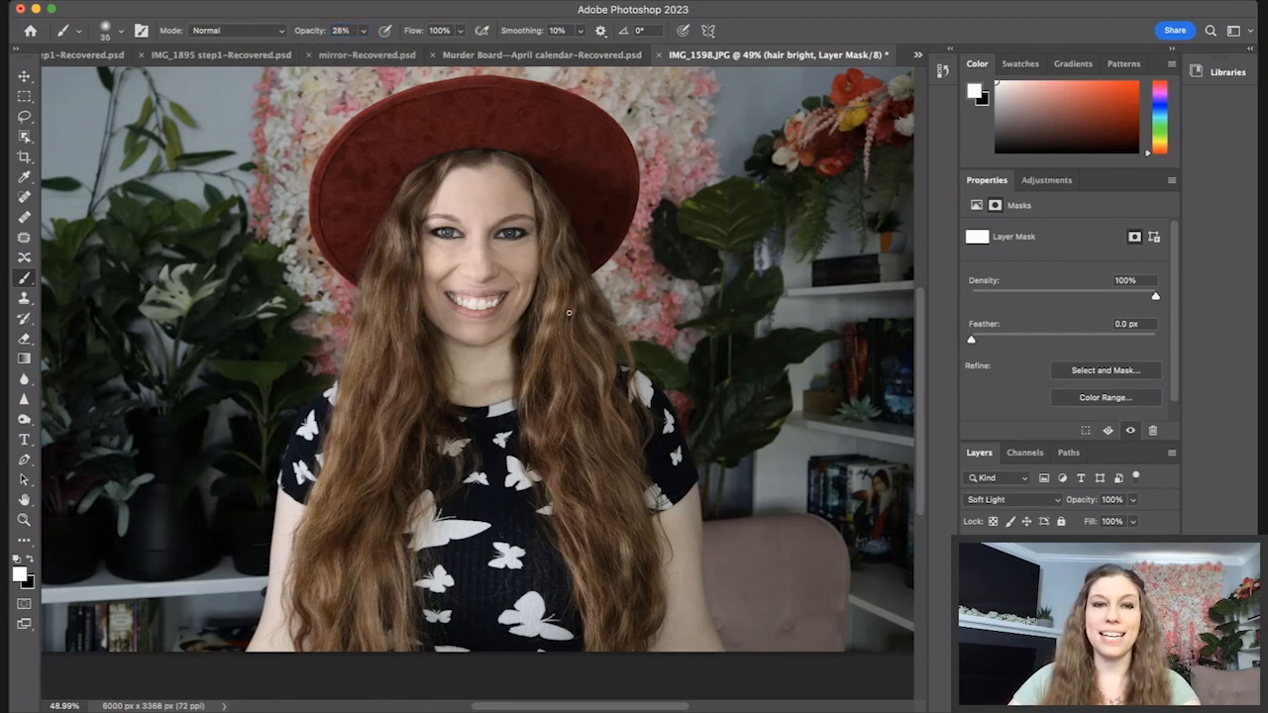
key("bracketright")
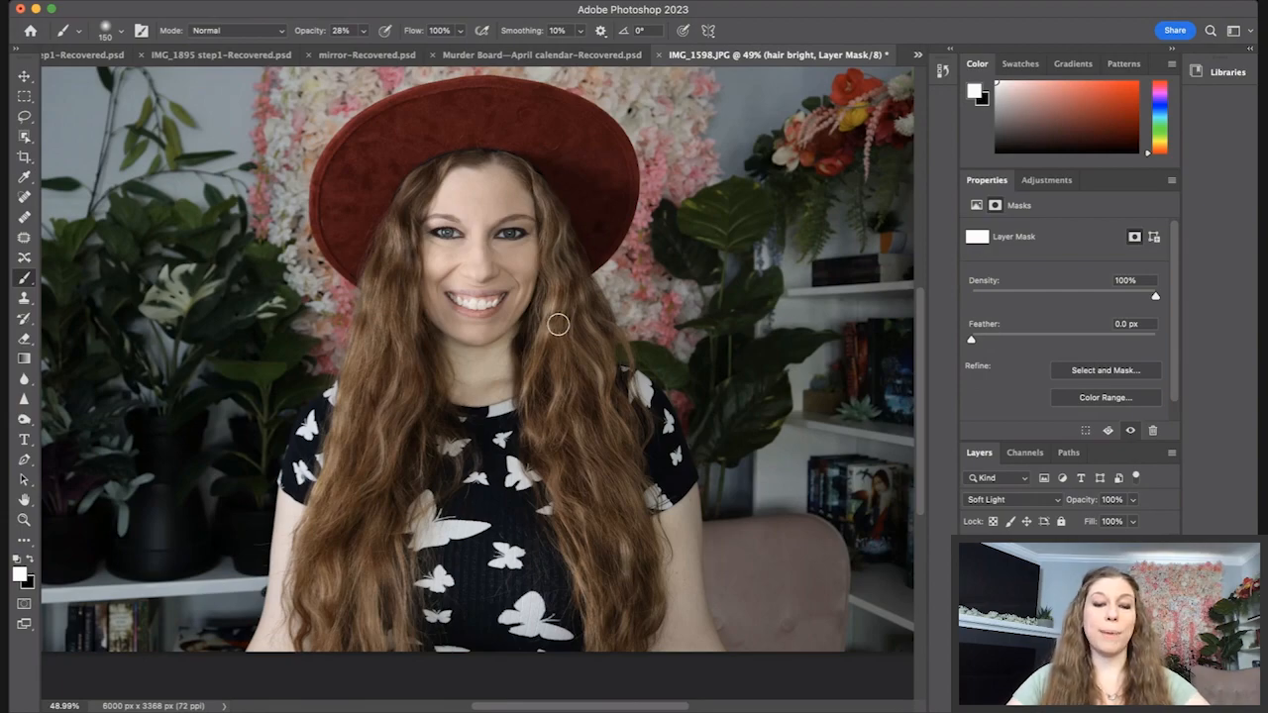
key("x")
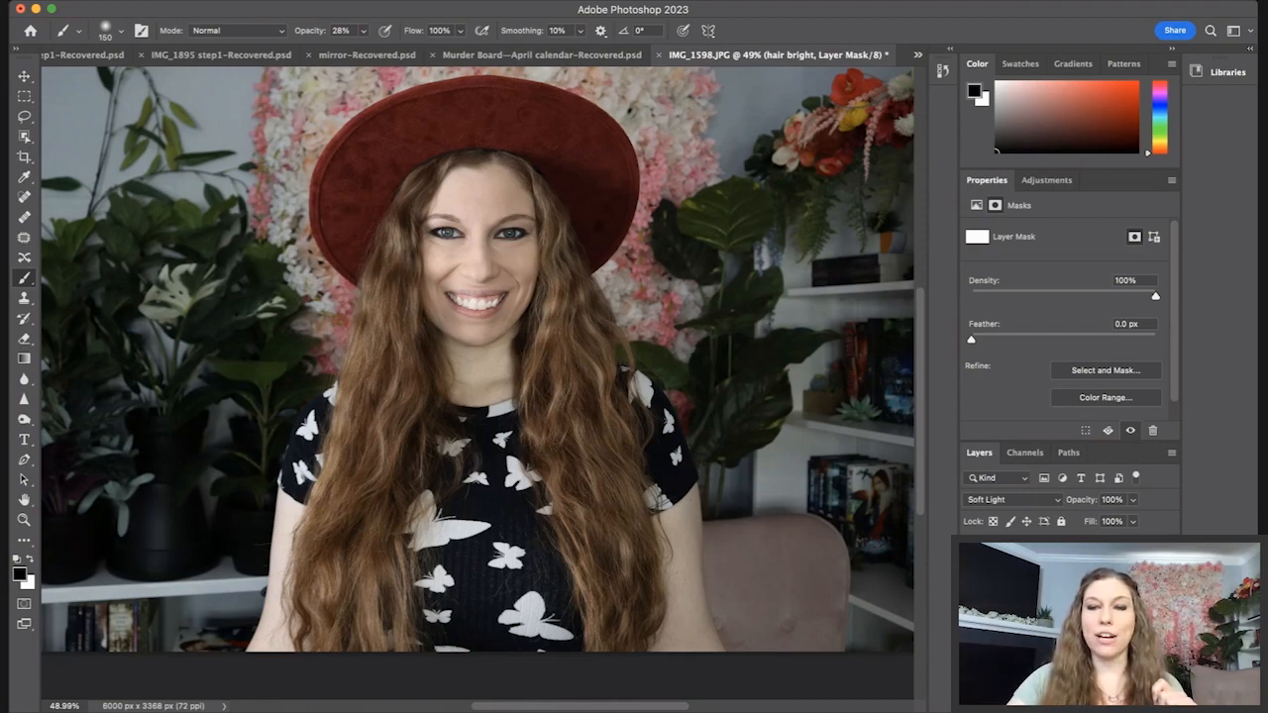
Step: Select the hair dark layer and lower its opacity to 87%
left_click(1040, 595)
scroll(56, 406, "down", 1)
key("o")
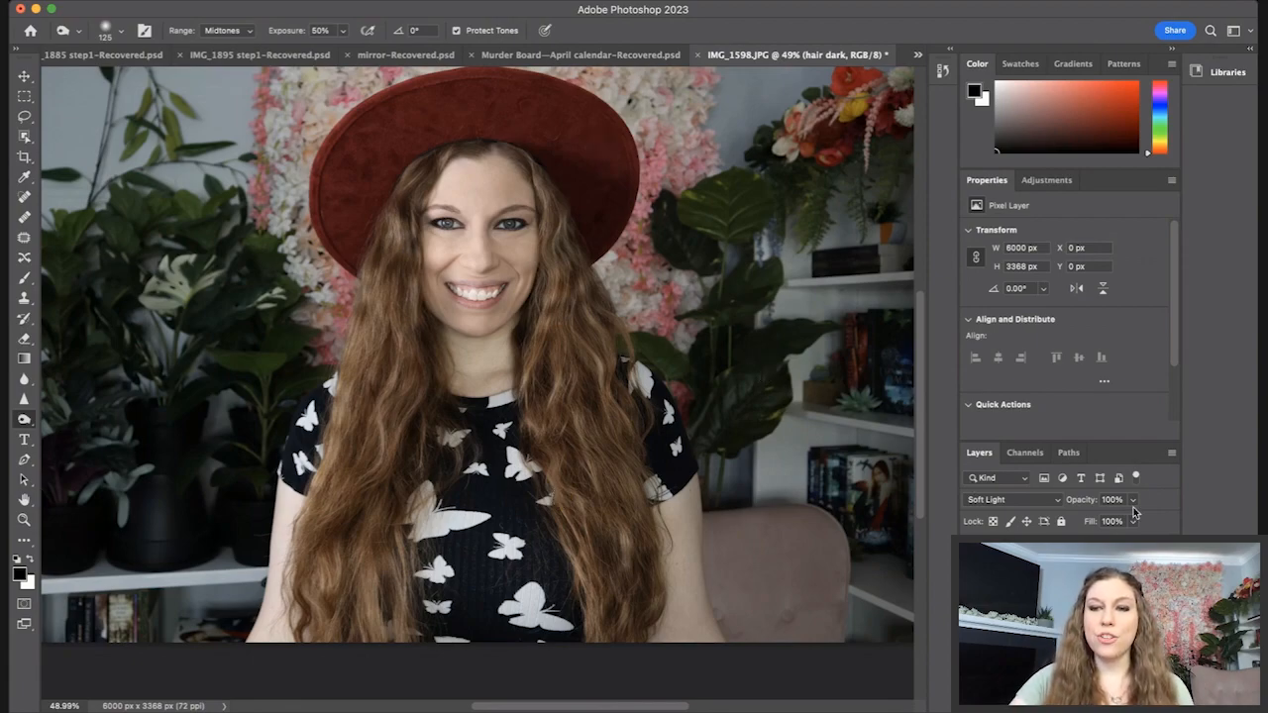
left_click_drag(1134, 523, 1123, 518)
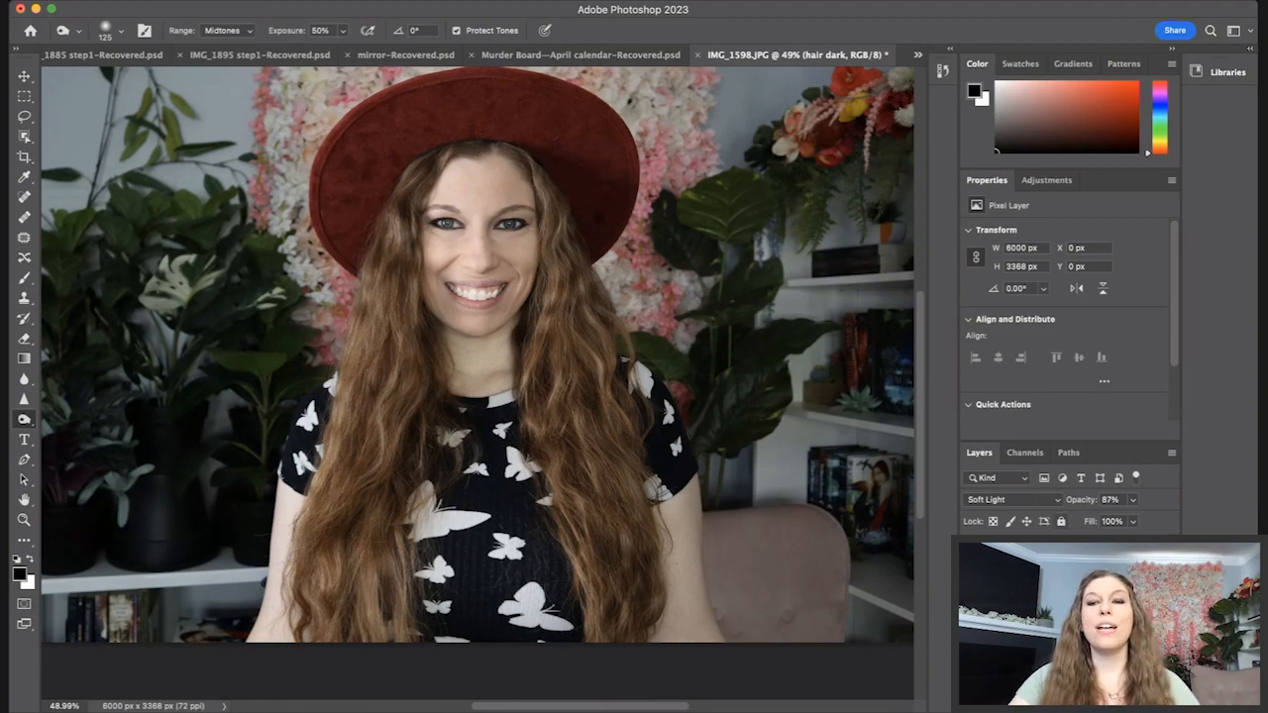
Step: Toggle the hair dark layer's visibility to compare the darkening, then select the group
left_click(973, 551)
left_click(973, 551)
left_click(973, 550)
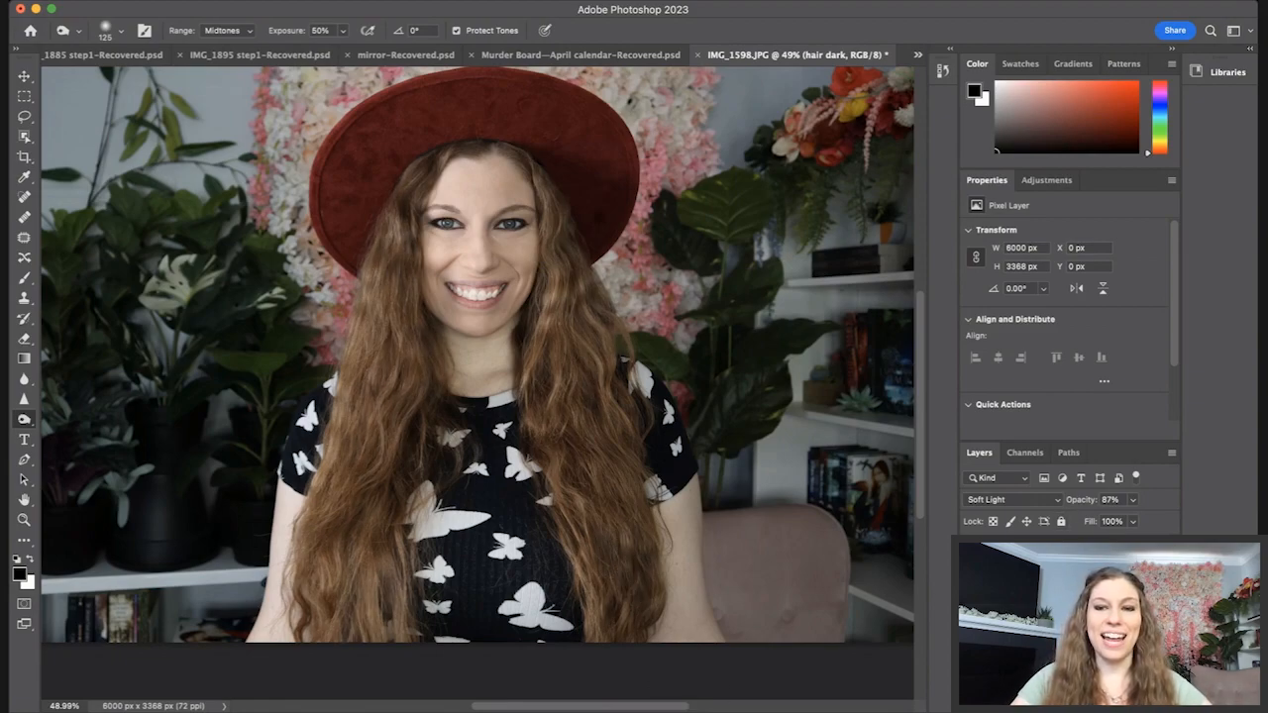
left_click(1020, 550)
left_click(972, 551)
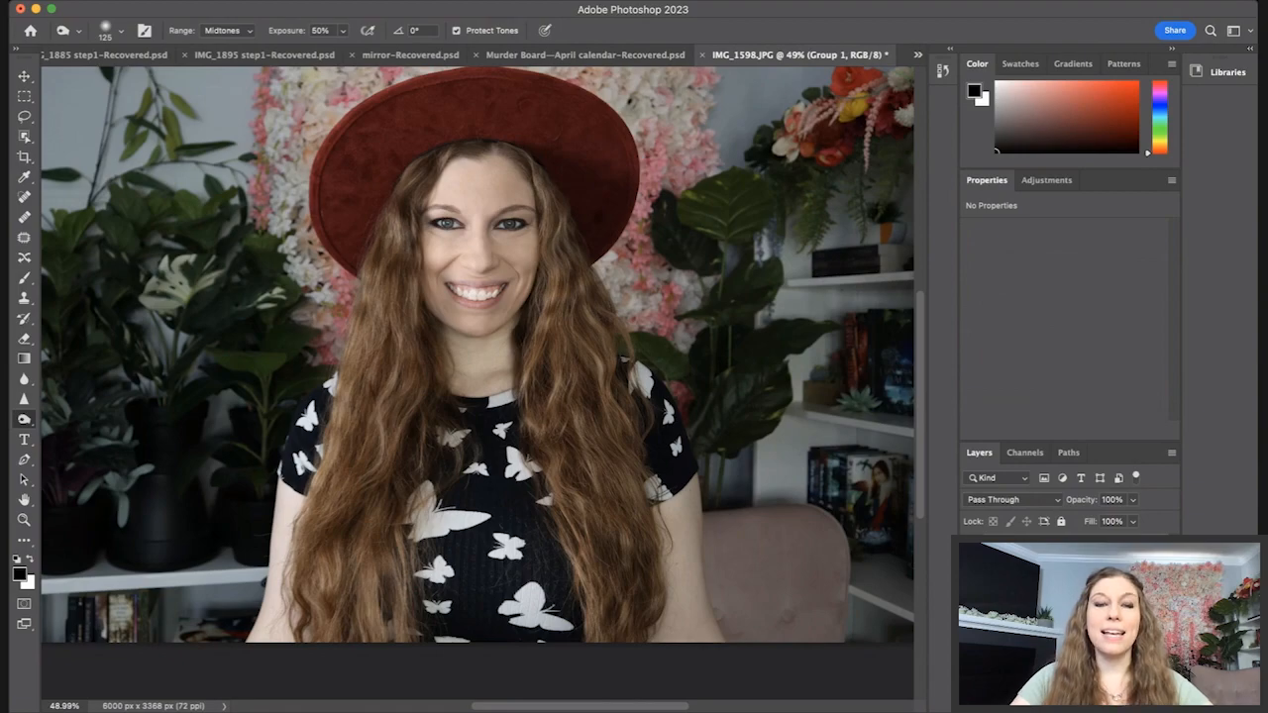